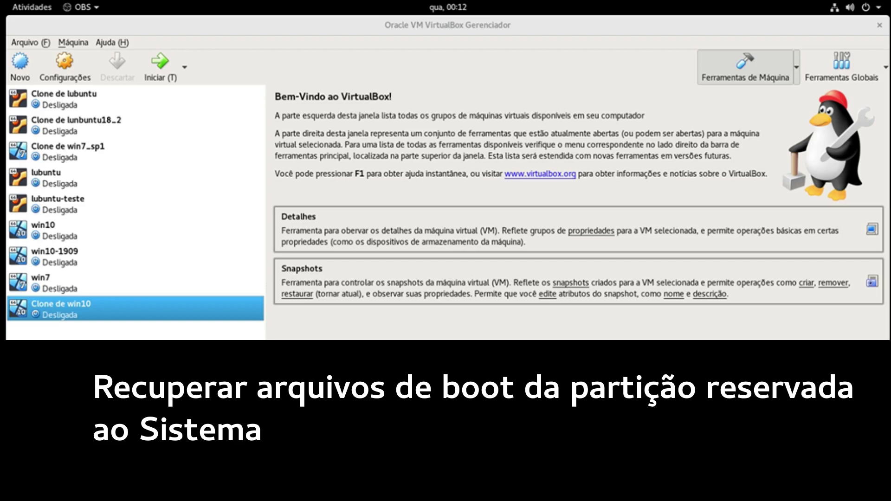
- Start the Clone de win10 virtual machine and dismiss the keyboard auto-capture notice on the Windows desktop
double_click(145, 310)
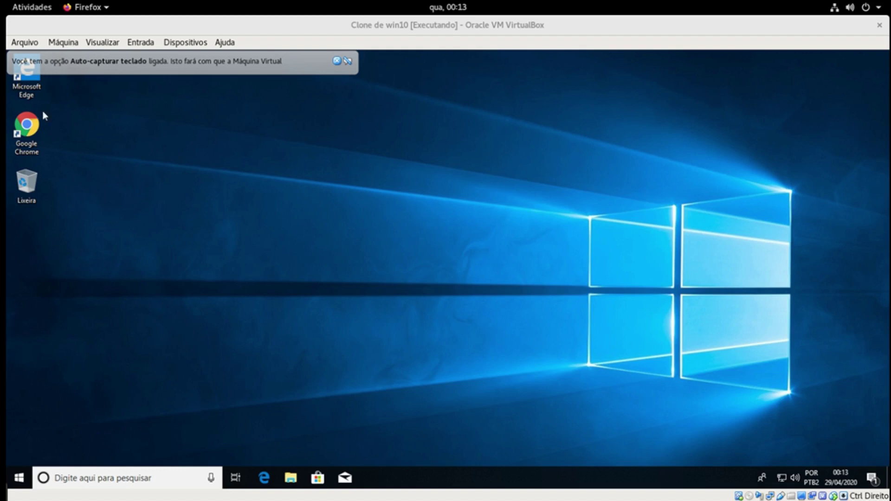
left_click(338, 177)
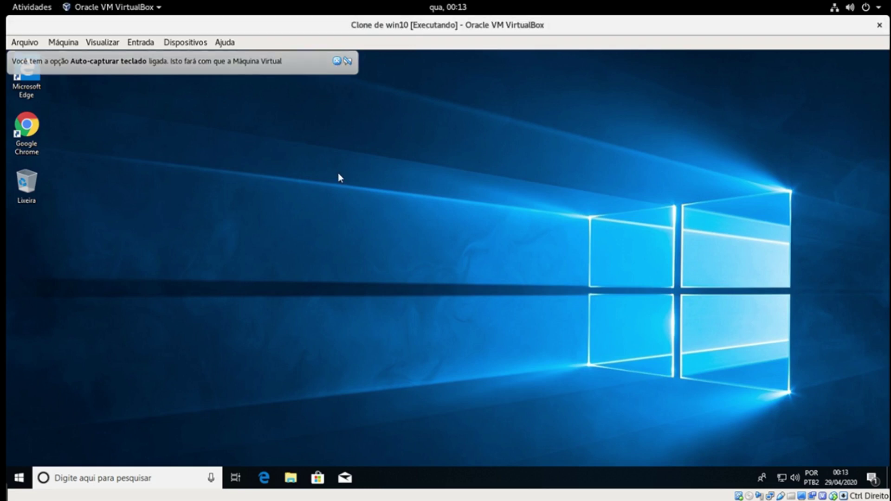
left_click(337, 60)
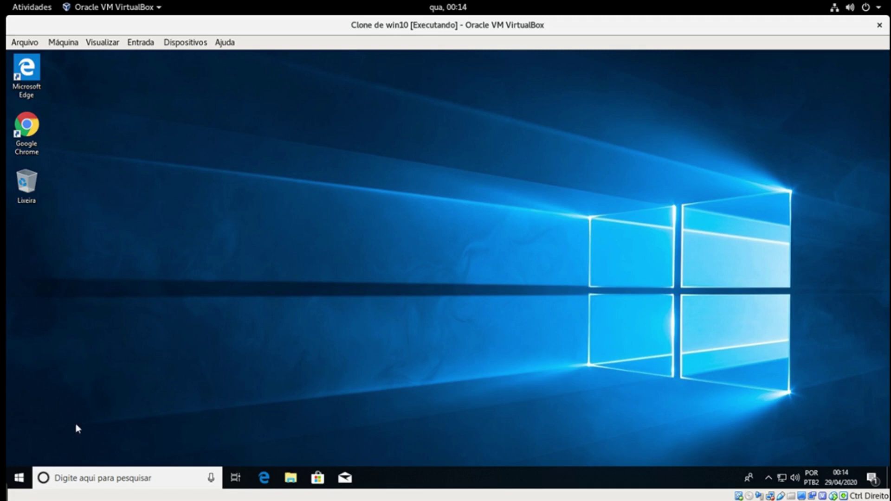
- Shut down Windows inside the Clone de win10 virtual machine
left_click(19, 478)
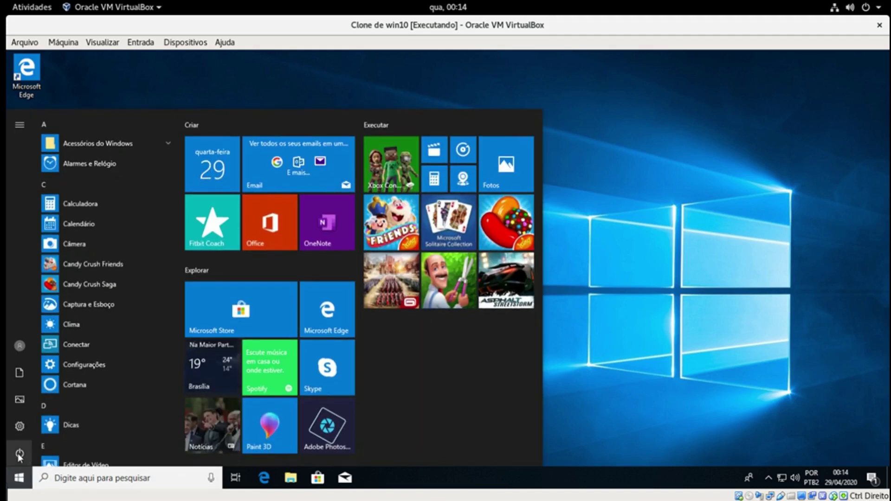
left_click(29, 448)
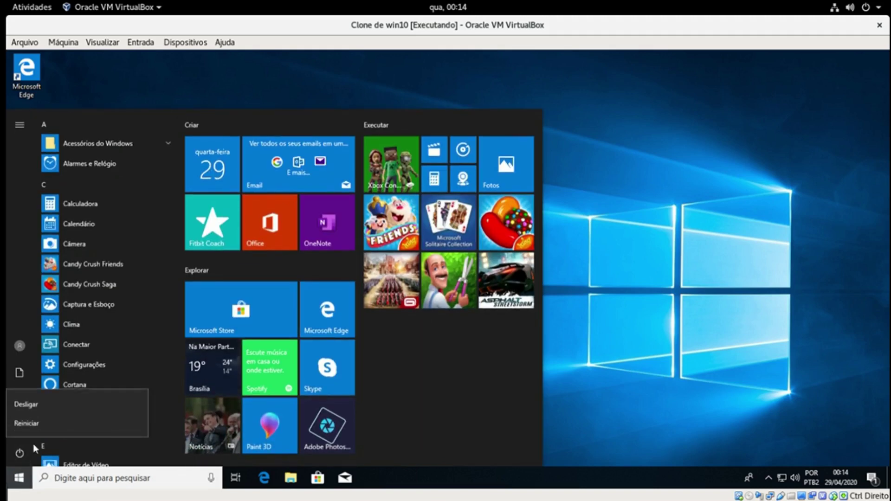
left_click(32, 405)
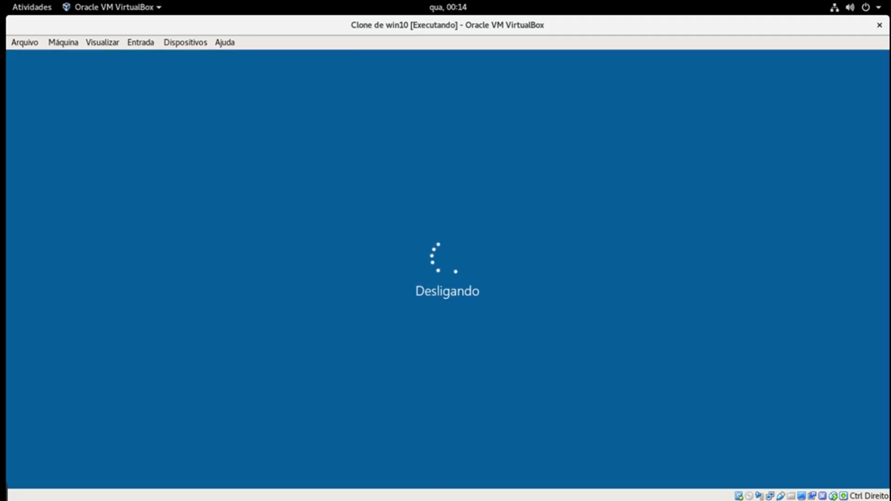
left_click(32, 7)
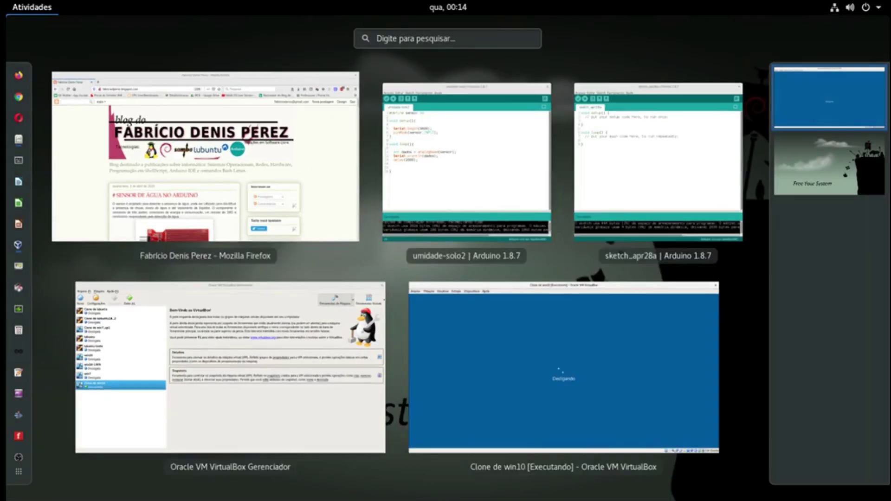
left_click(19, 457)
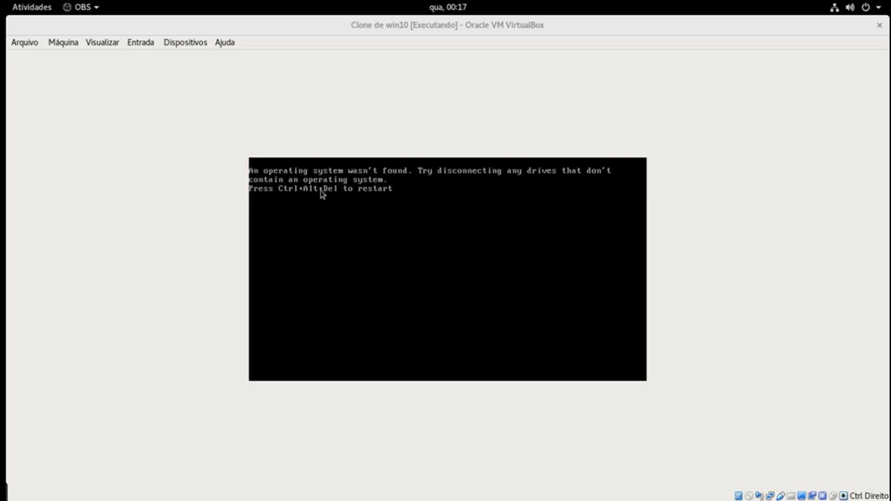
left_click(183, 44)
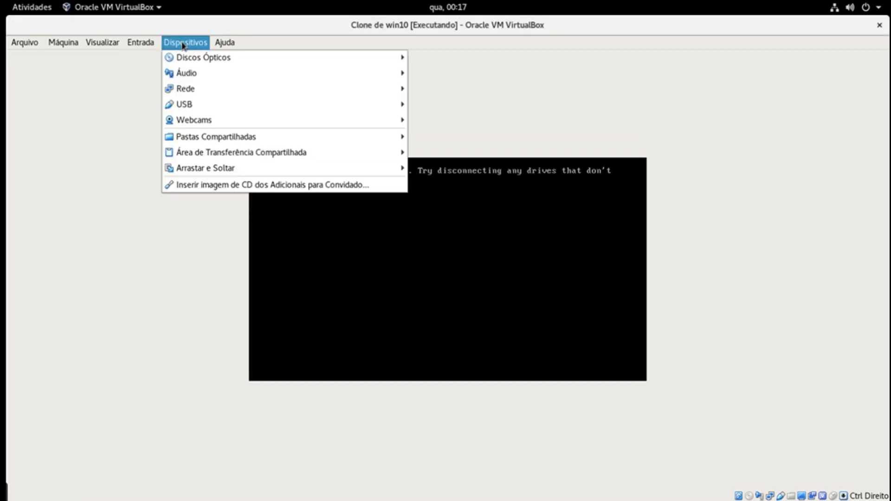
left_click(189, 43)
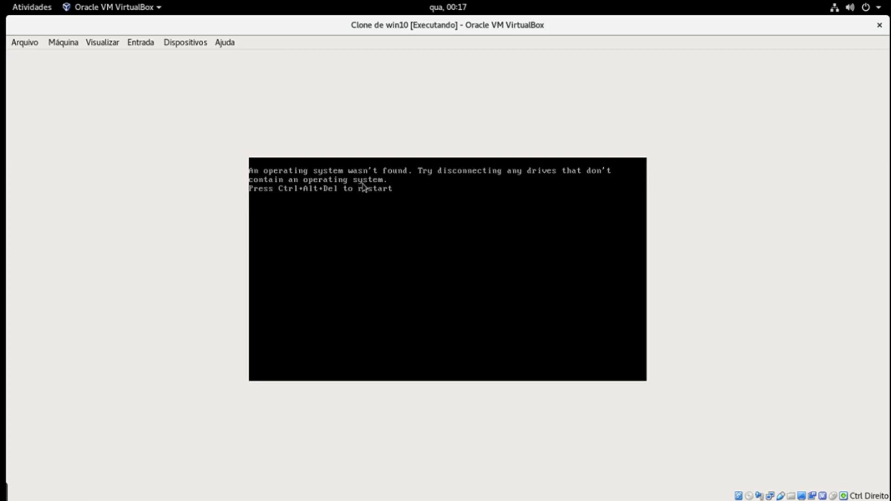
left_click(188, 43)
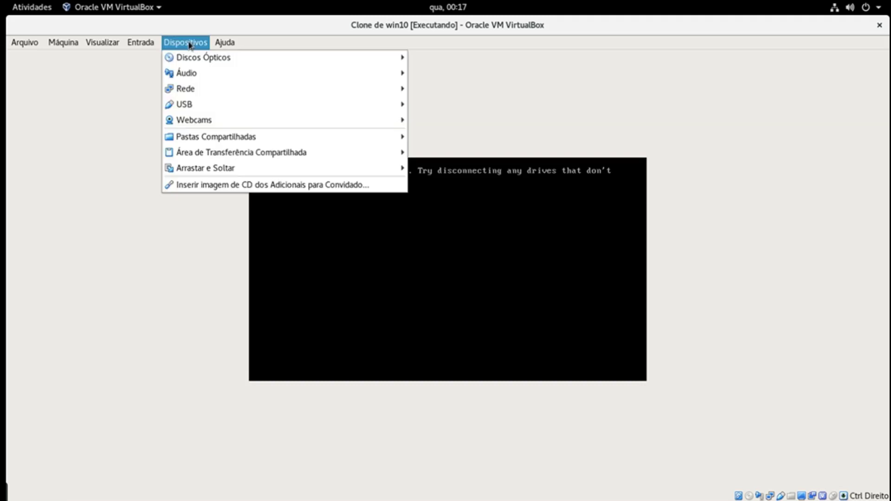
left_click(188, 43)
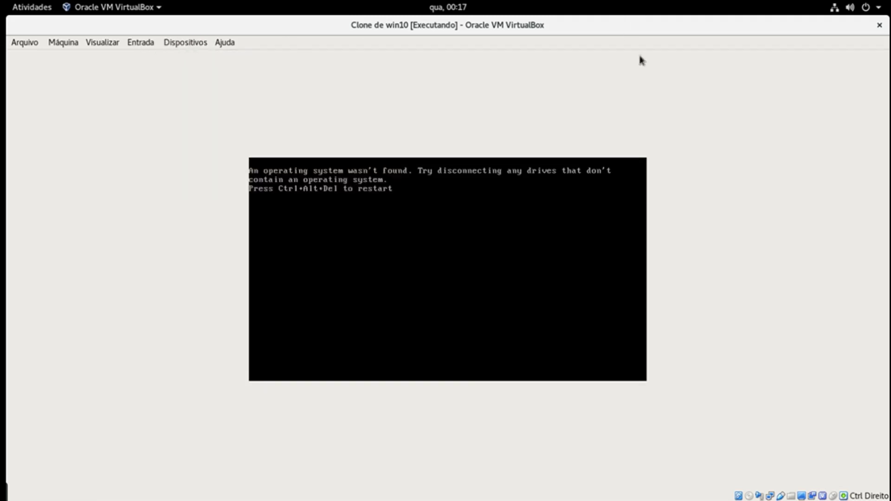
- Close the running Clone de win10 virtual machine by powering it off
left_click(880, 25)
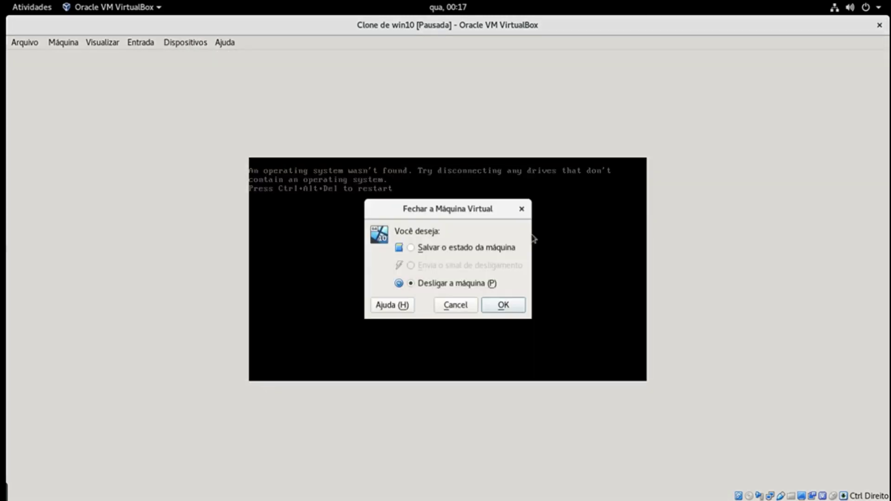
left_click(514, 307)
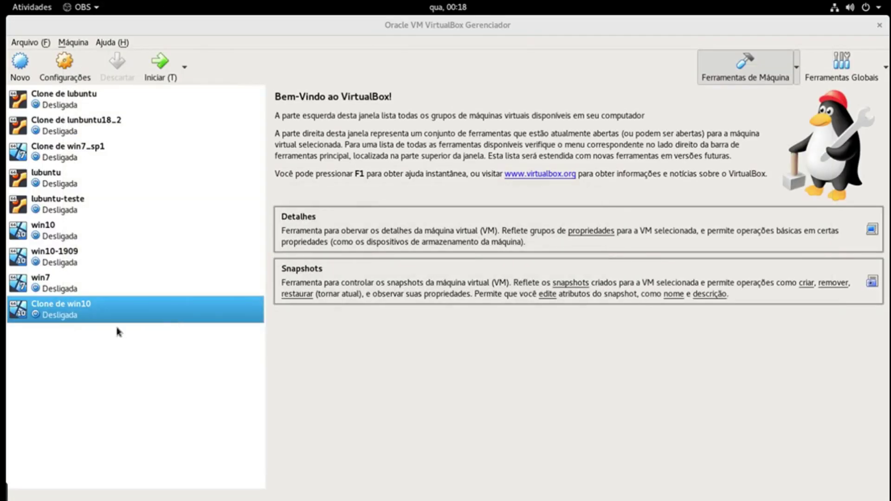
- Load Win10_1909_BrazilianPortuguese_x64.iso into the empty SATA optical drive in the Clone de win10 storage settings
right_click(86, 308)
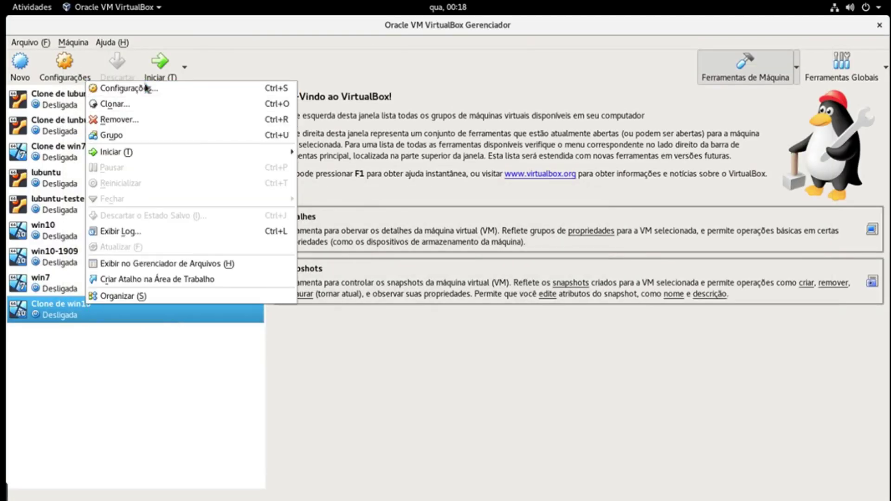
left_click(146, 88)
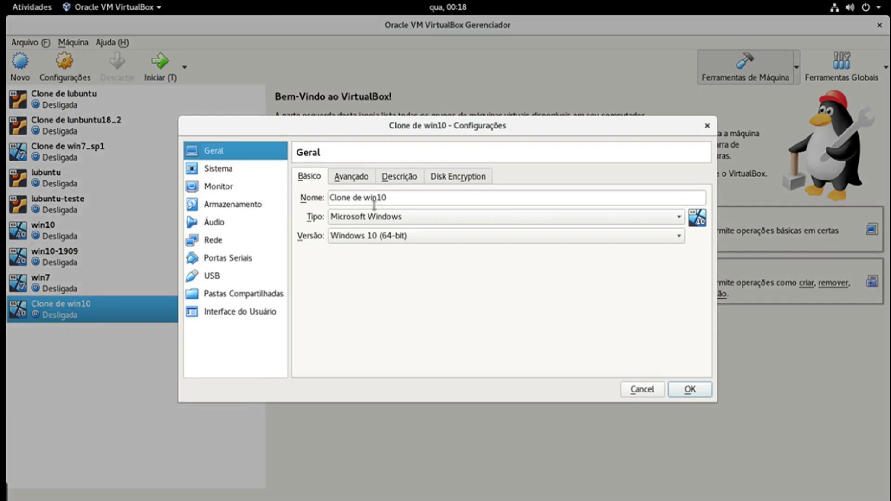
left_click(250, 204)
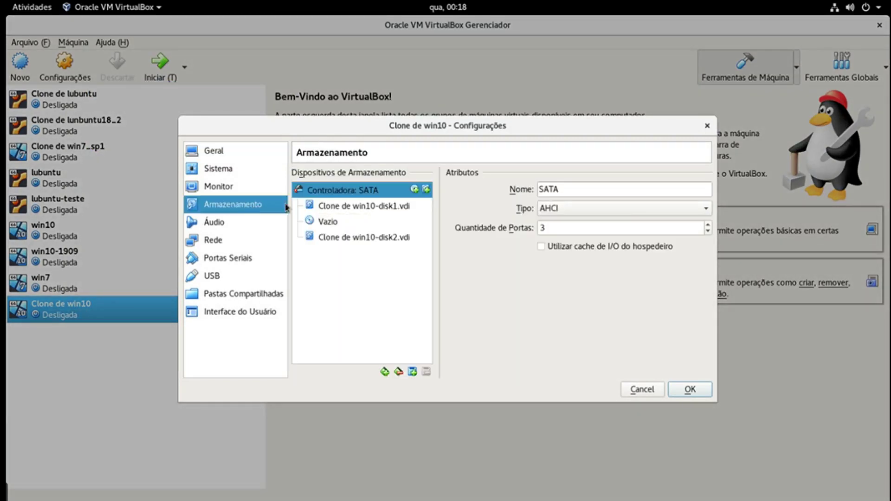
left_click(335, 221)
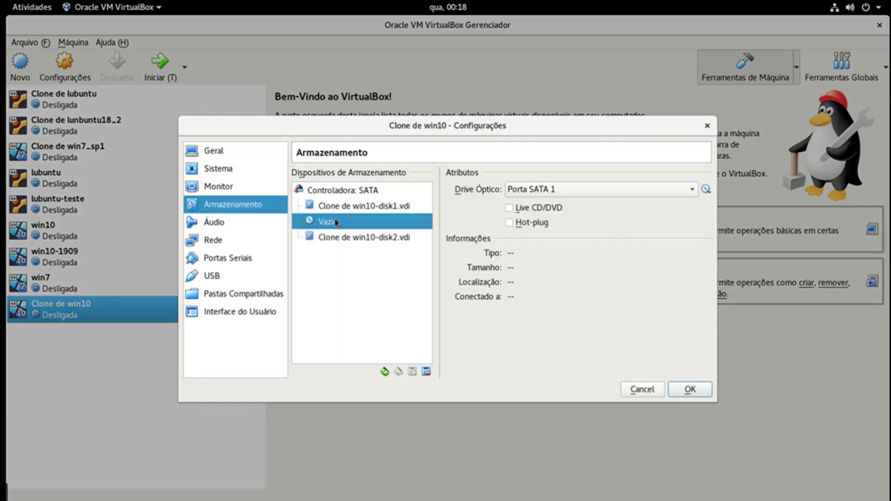
left_click(706, 189)
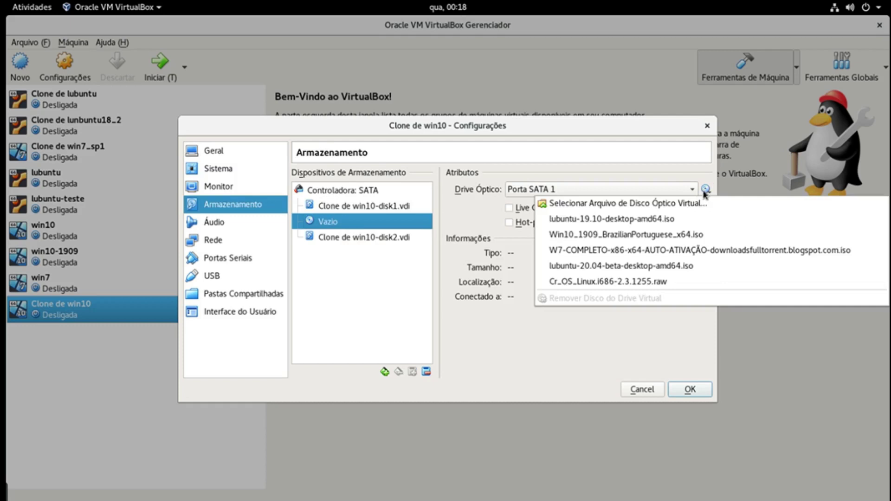
left_click(647, 234)
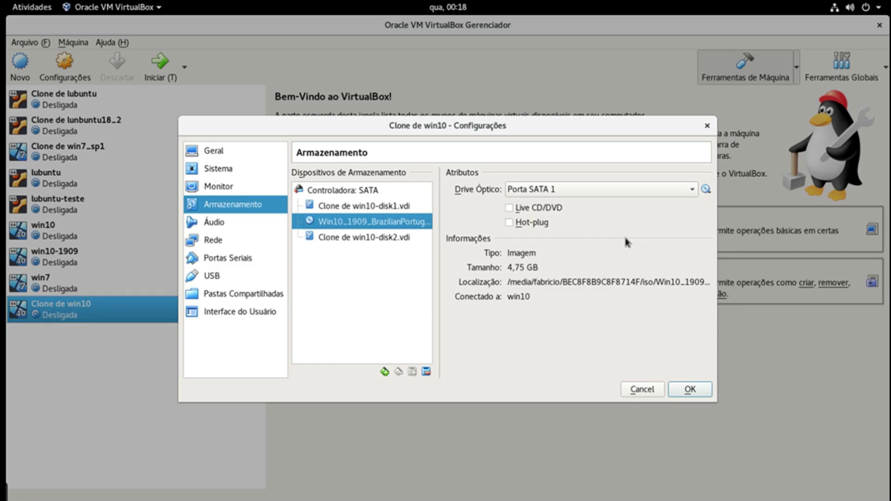
left_click(689, 389)
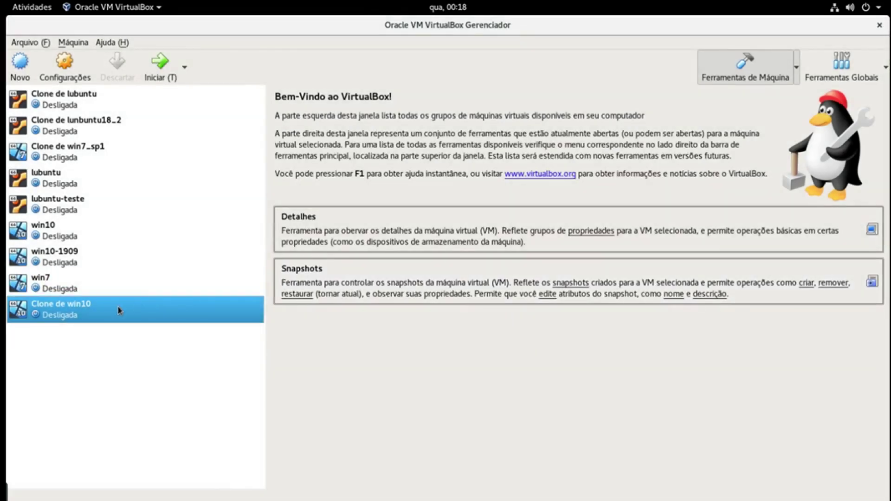
- Start Clone de win10, boot it from the Windows installation disc, and dismiss the keyboard capture notice
double_click(119, 310)
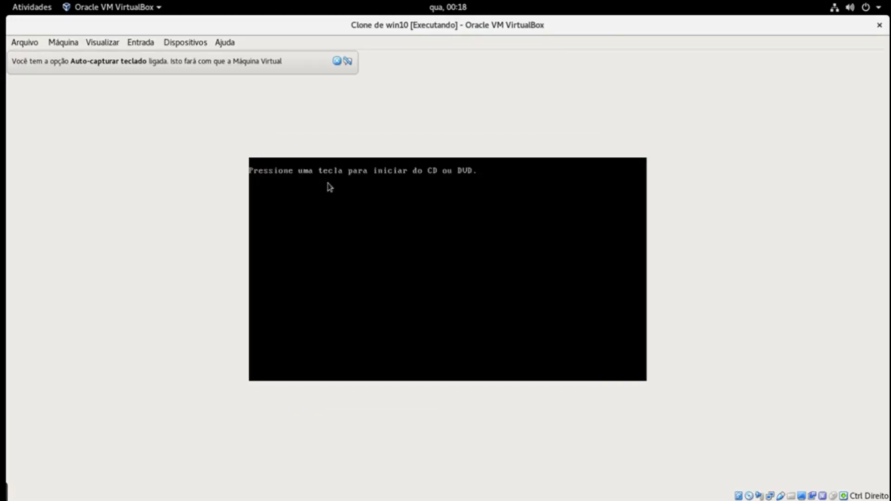
key("Return")
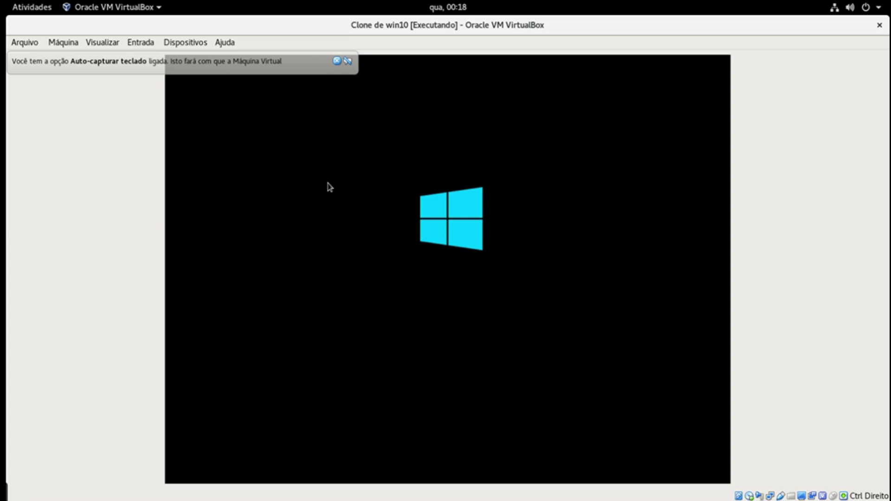
left_click(337, 61)
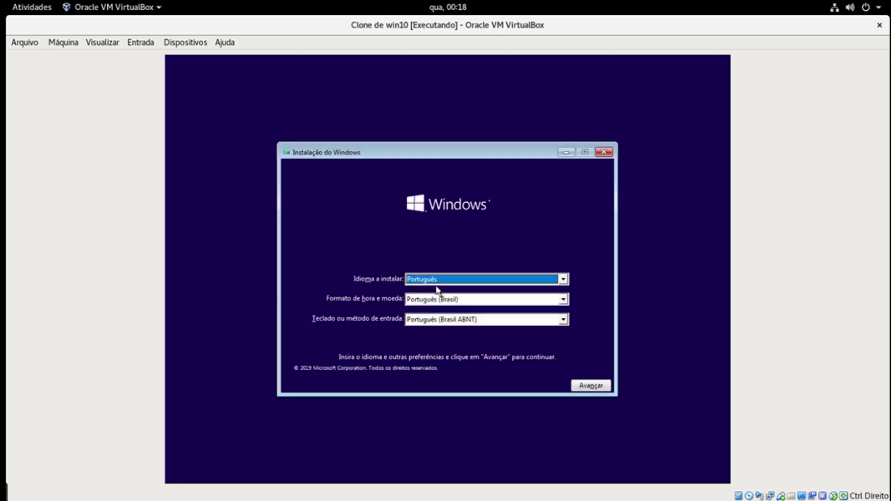
- Accept the preset language options in Windows Setup and go through computer repair to the advanced troubleshooting options
left_click(599, 387)
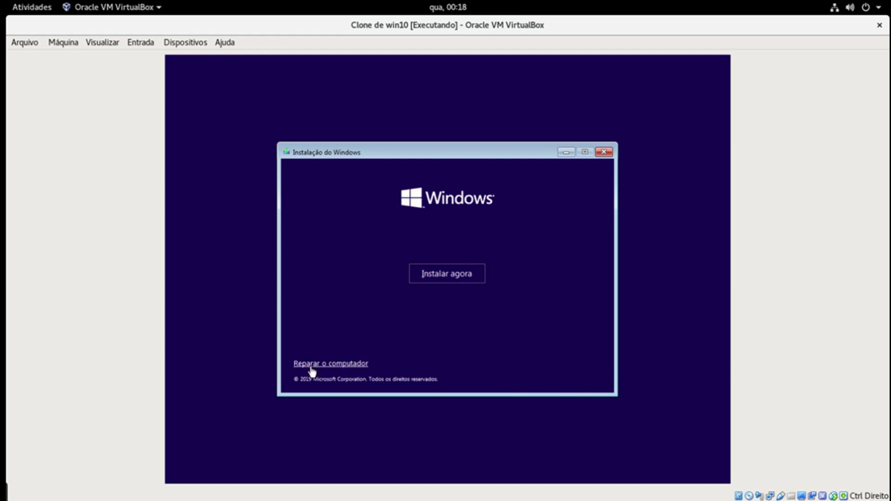
left_click(329, 365)
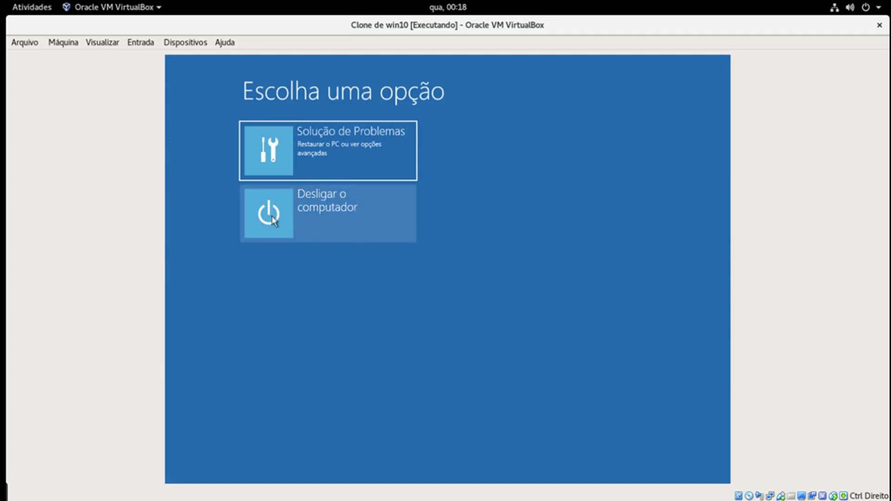
left_click(307, 145)
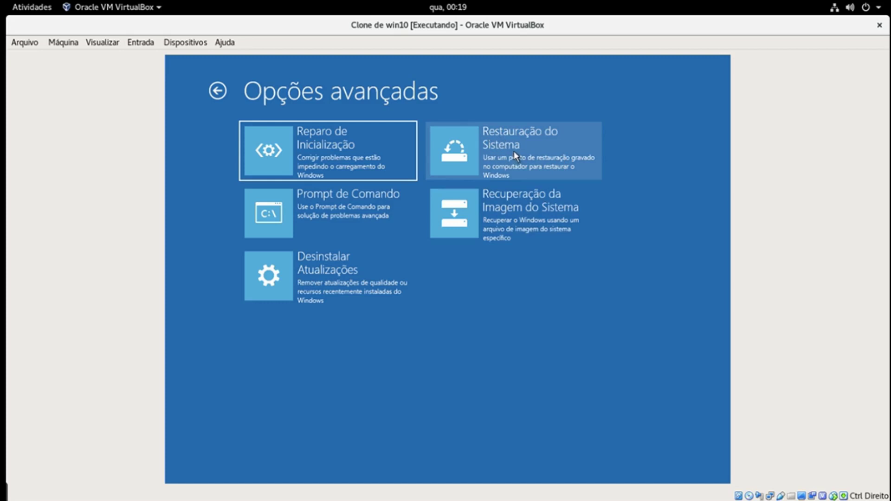
- Try to run System Restore from the advanced recovery options and close its dialog
left_click(491, 149)
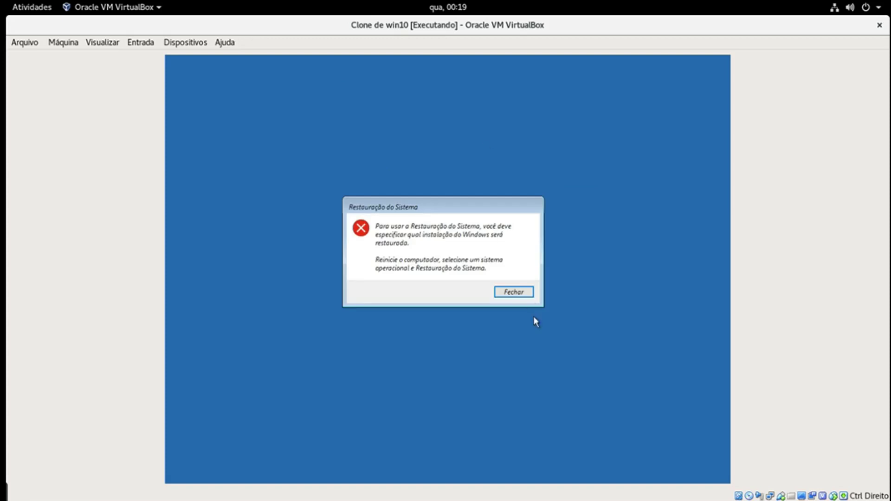
left_click(503, 295)
- Return to the advanced troubleshooting options, try Startup Repair, and go back to the recovery choices
left_click(336, 148)
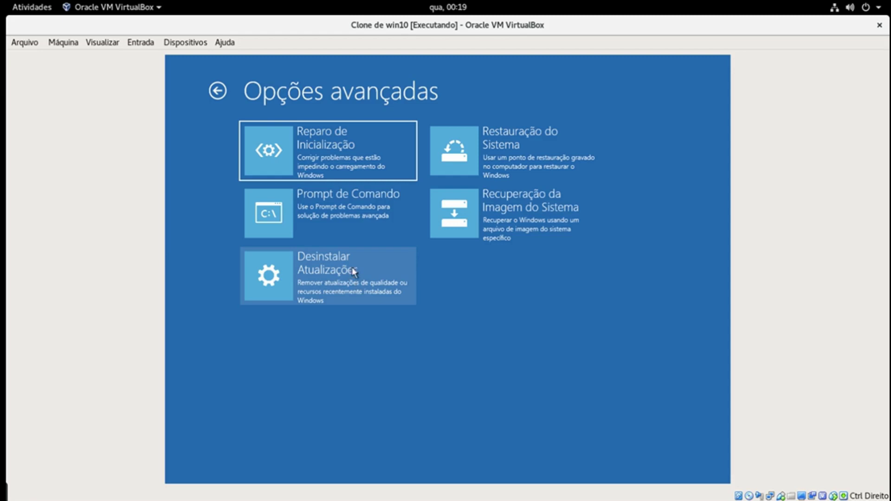
left_click(299, 146)
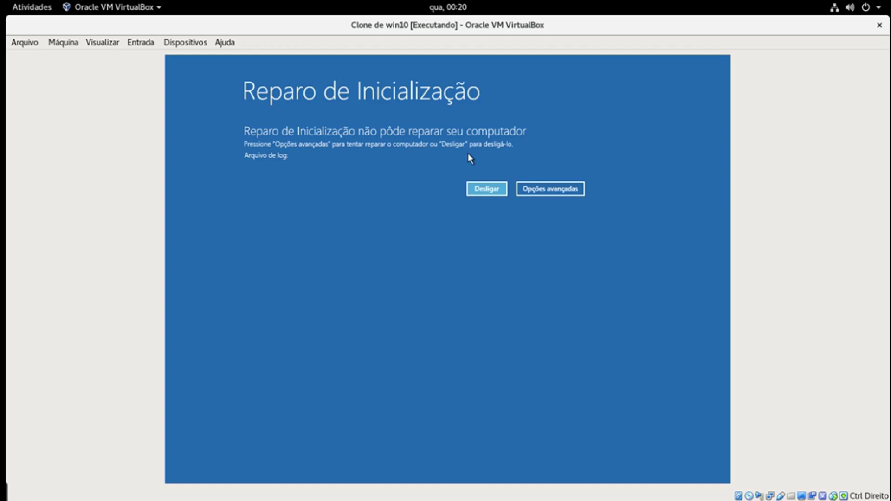
left_click(543, 190)
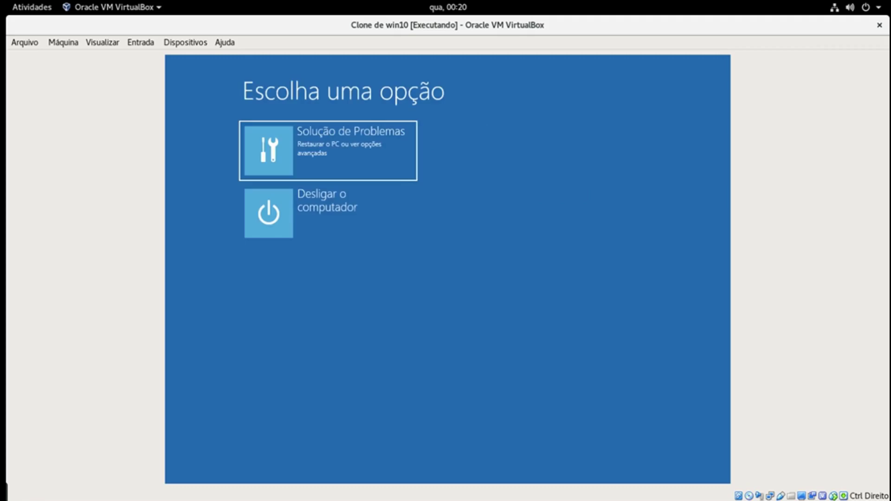
- Open the recovery command prompt from the advanced troubleshooting options and start diskpart in it
left_click(319, 146)
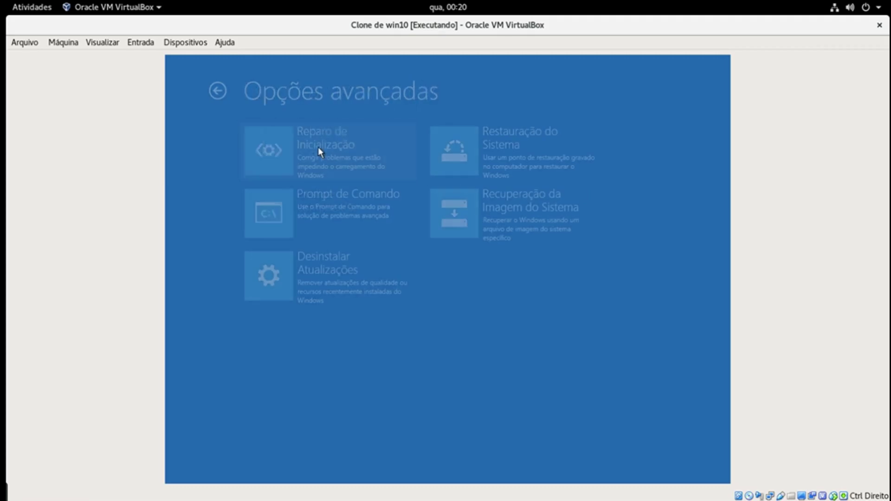
left_click(326, 198)
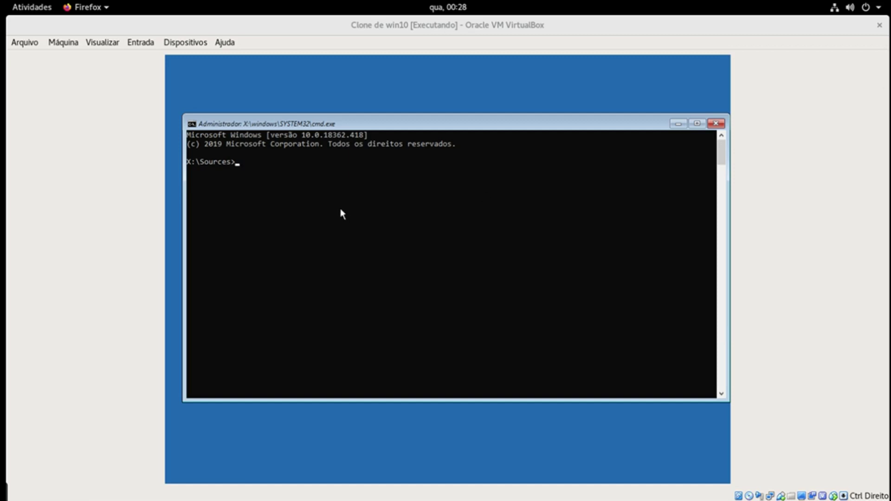
left_click(355, 166)
key("Escape")
type("dis")
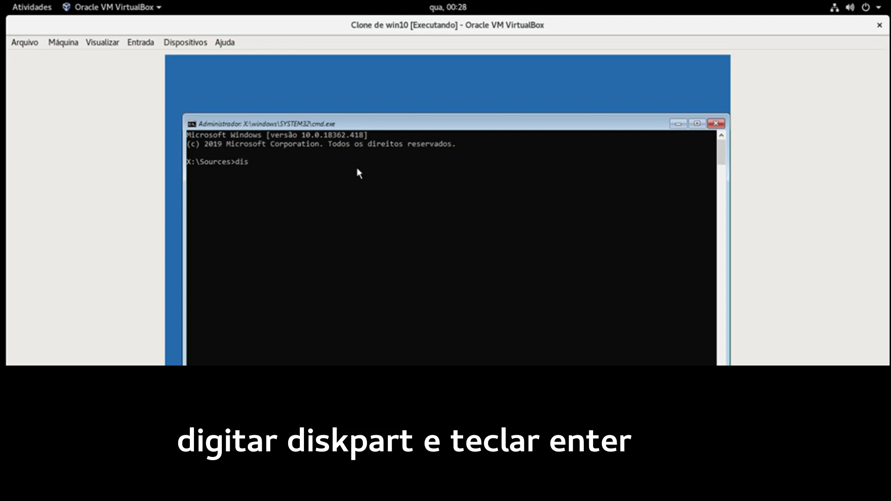
type("kpart")
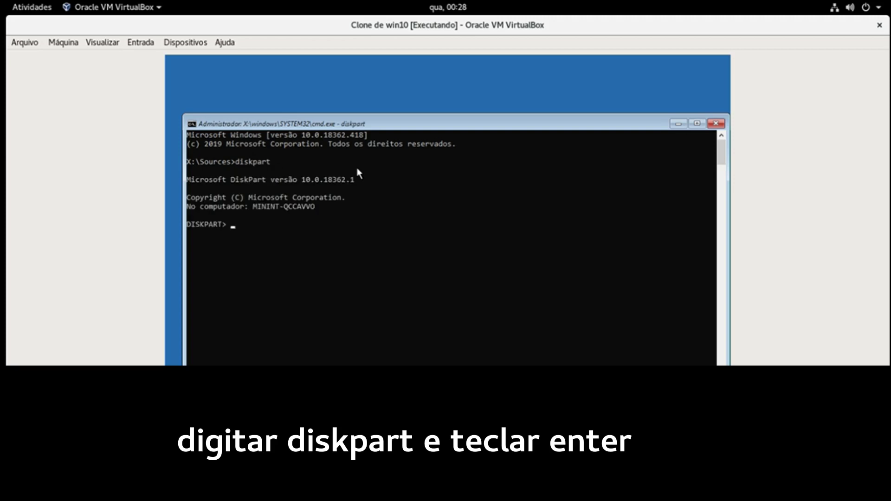
- List the disks in diskpart and select disk 0
type("l")
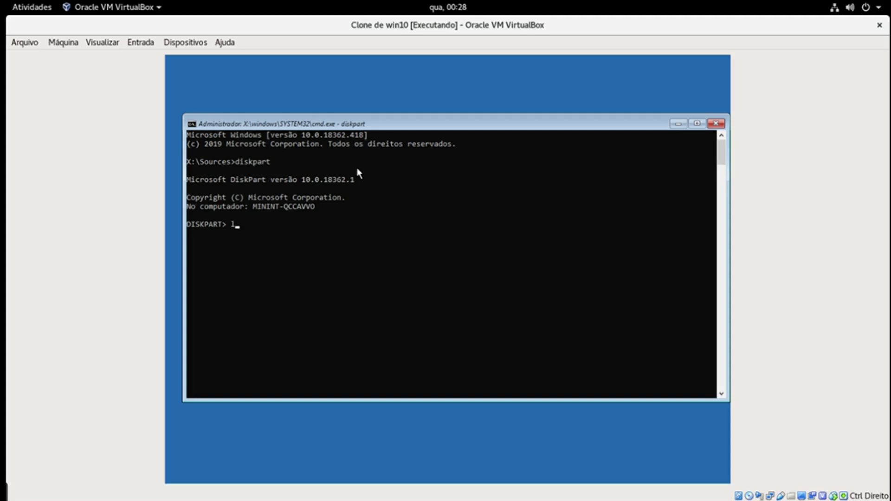
type("ist disk")
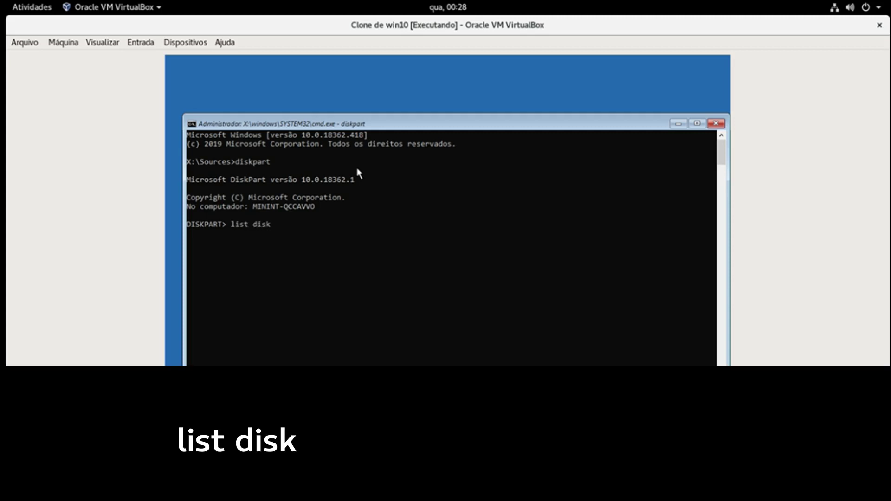
key("Return")
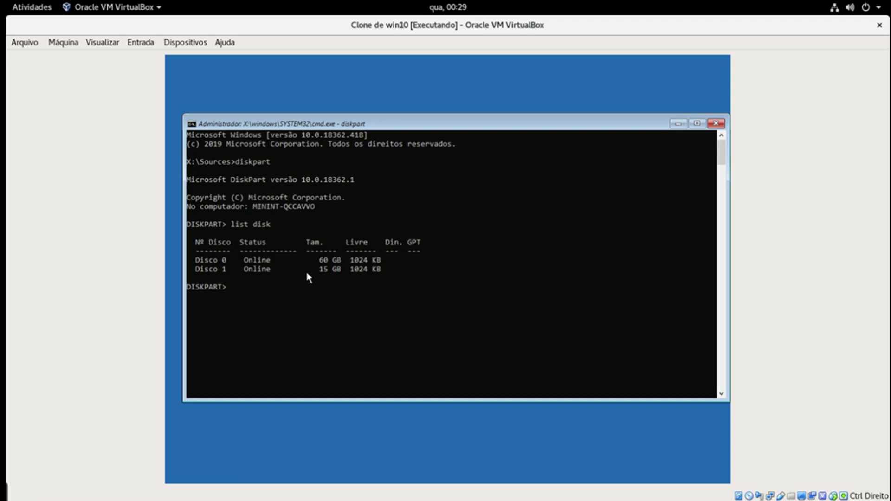
type("select")
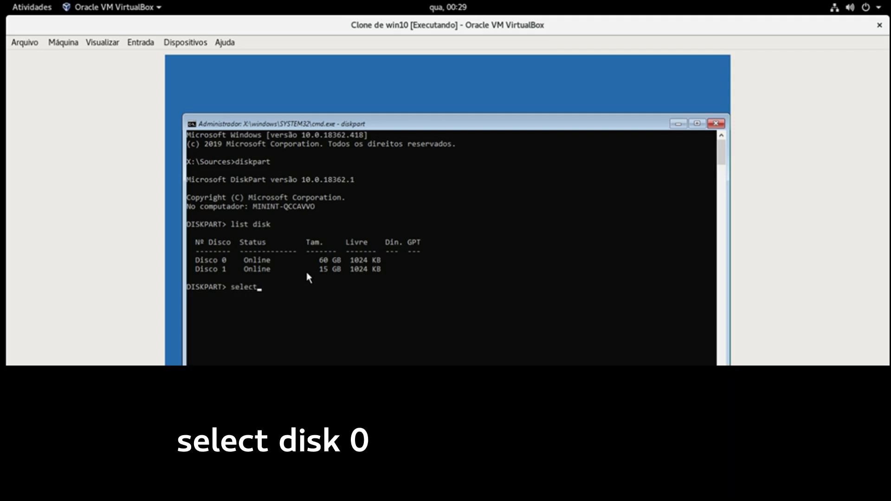
type(" disk 0")
key("Return")
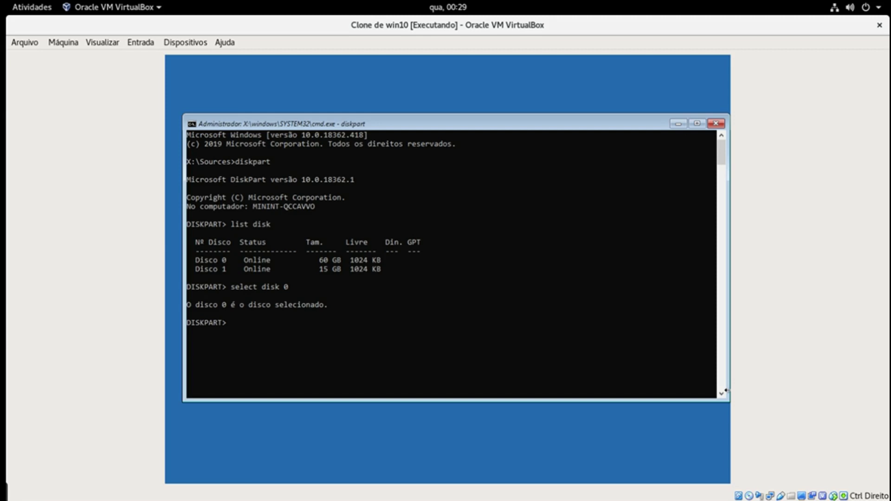
- Show the details of the selected disk to examine its volumes and their drive letters
type("detail ")
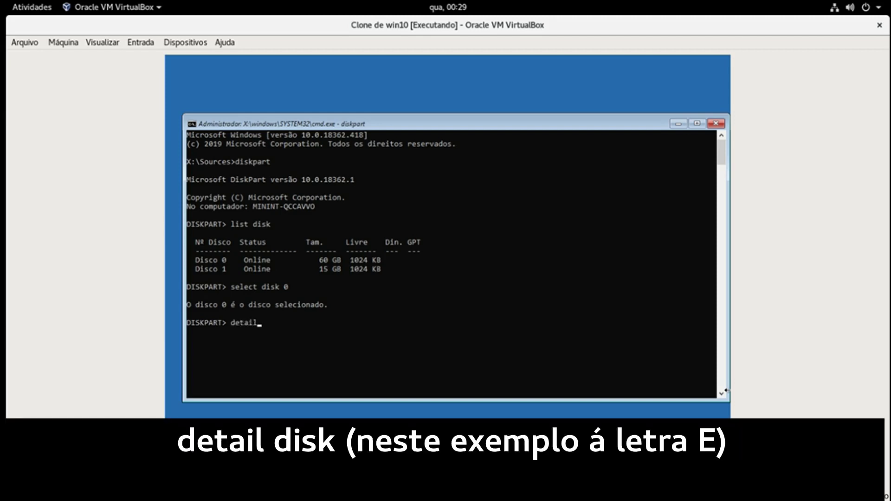
type("disk")
key("Return")
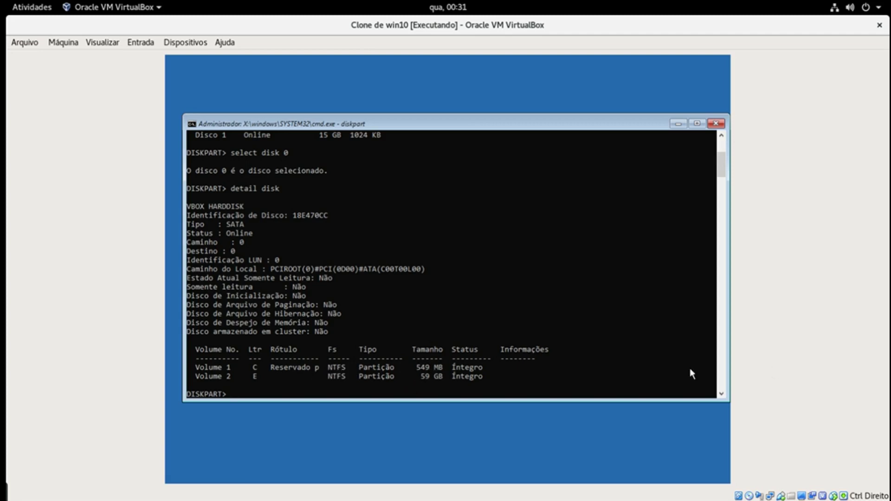
- Select partition 1 of the disk and assign it a drive letter automatically
key("alt+Tab")
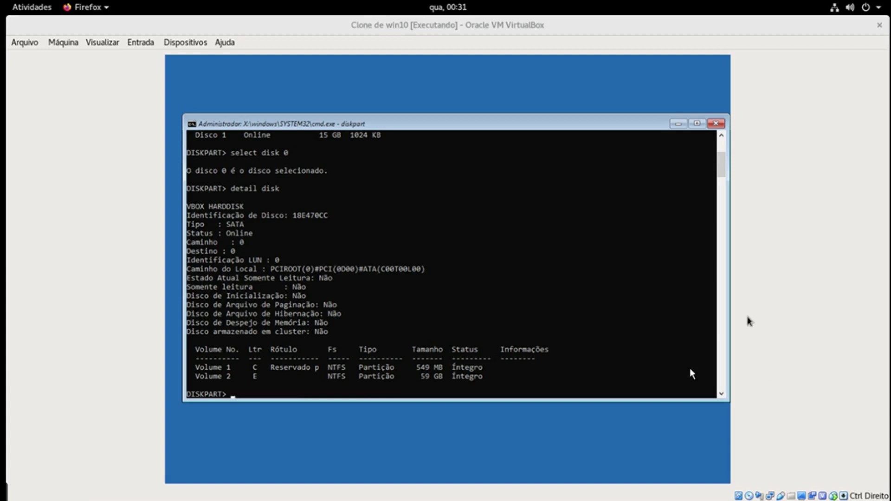
left_click(302, 386)
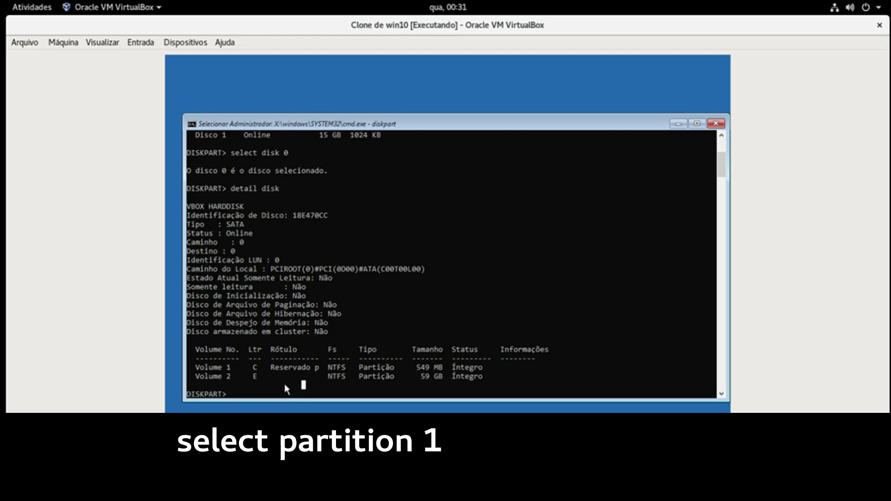
type("select partition 1")
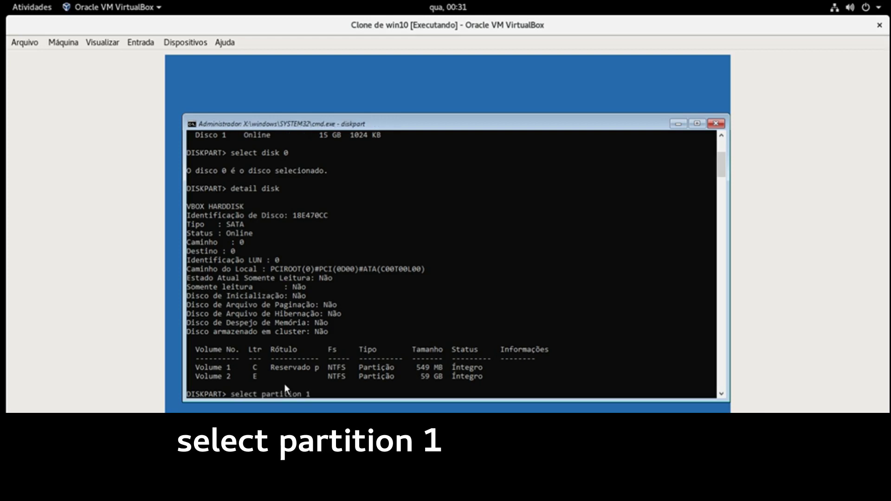
key("Return")
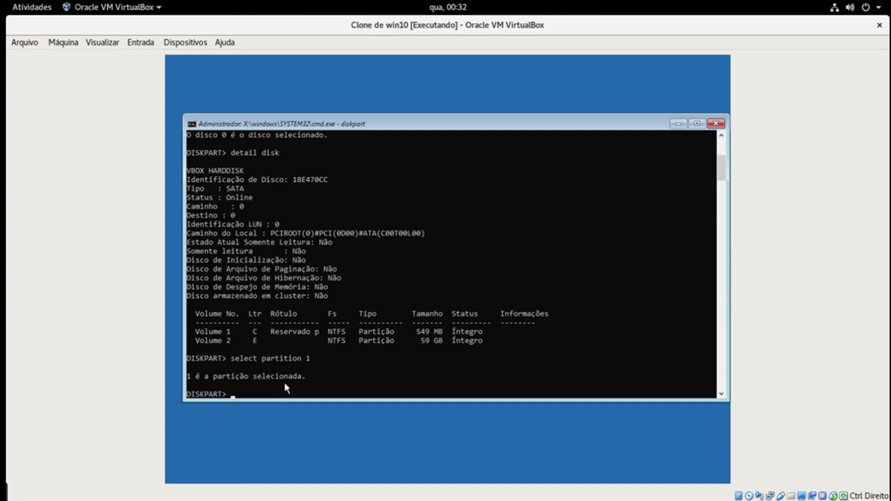
type("assign")
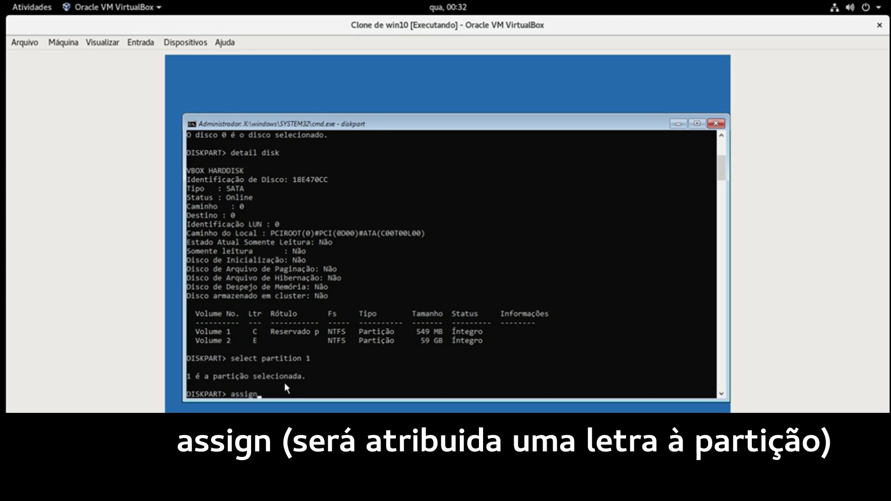
key("Return")
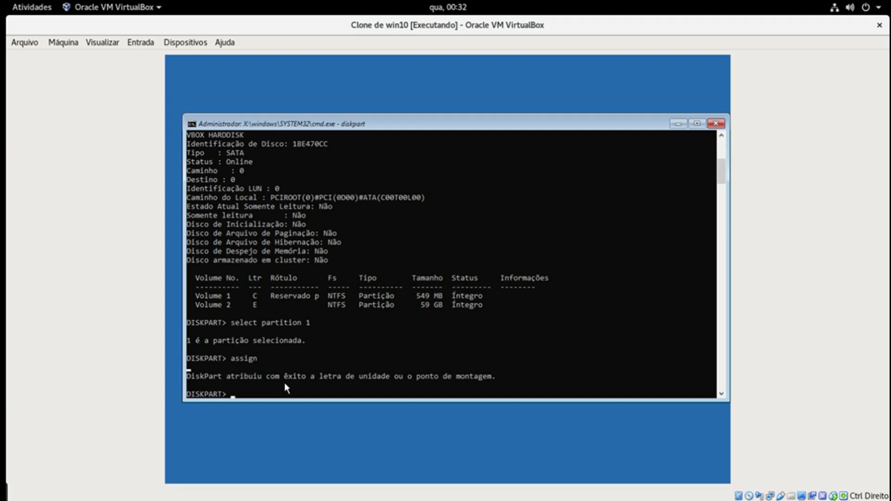
- Show the disk details again to check the reserved partition's drive letter, and exit diskpart
type("detail disk")
key("Return")
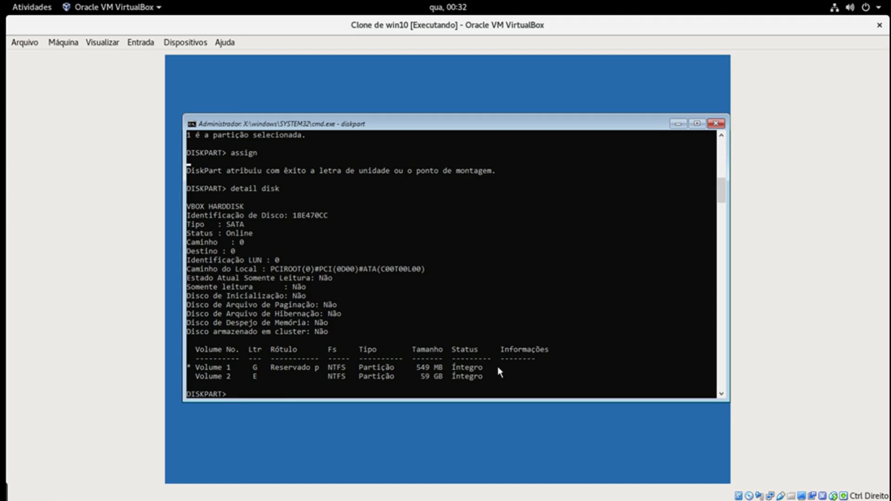
type("exit")
key("Return")
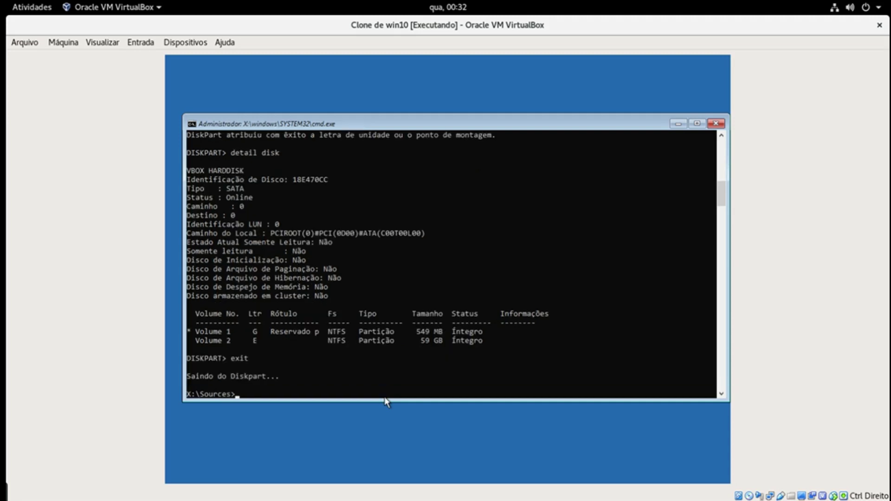
- Launch notepad.exe, use its file-open dialog to examine the computer's drives and their free space, and close Notepad
type("notepad.exe")
key("Return")
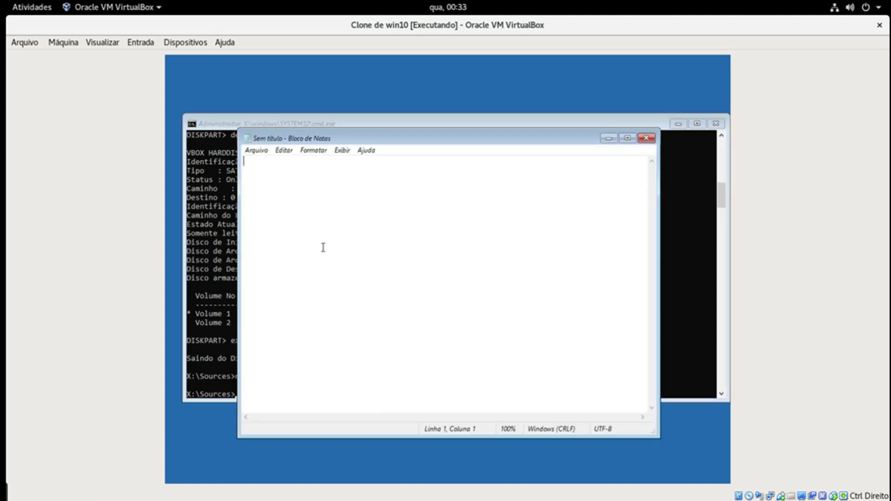
left_click(256, 151)
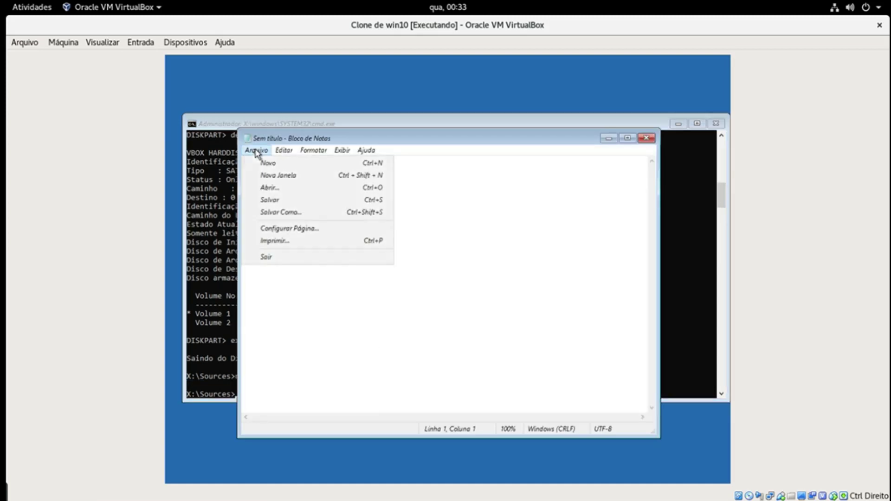
left_click(264, 187)
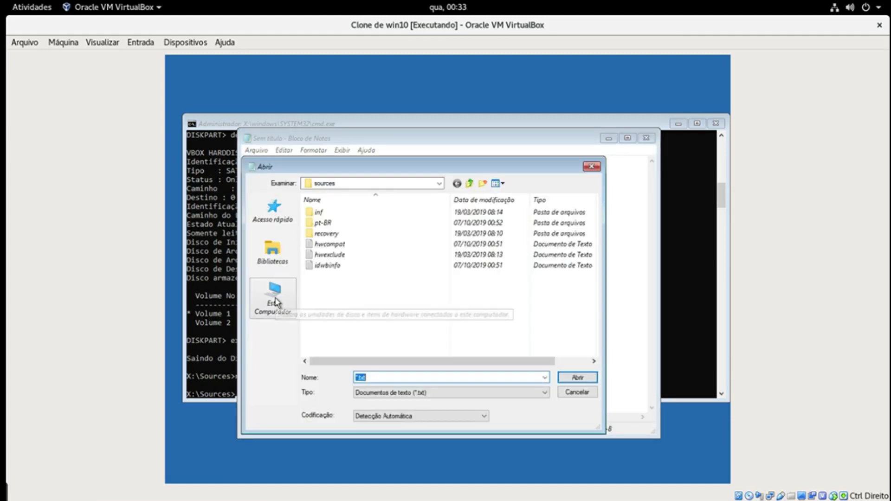
left_click(275, 299)
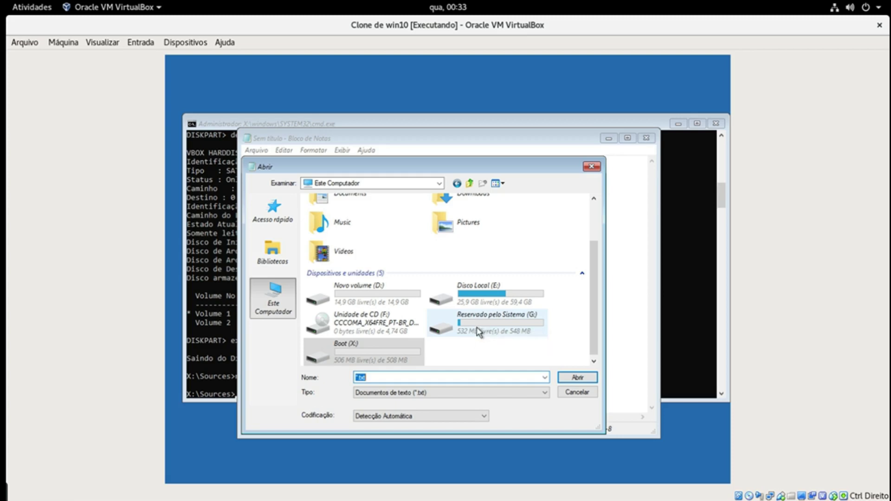
left_click(578, 393)
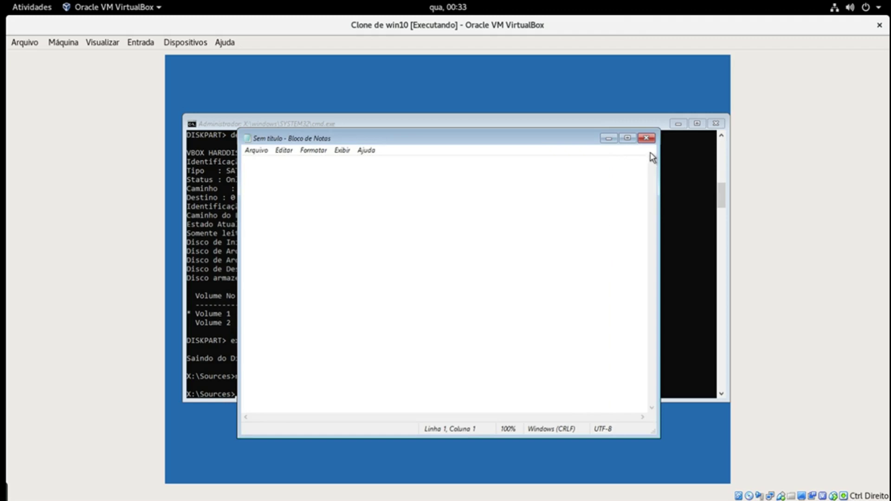
left_click(646, 138)
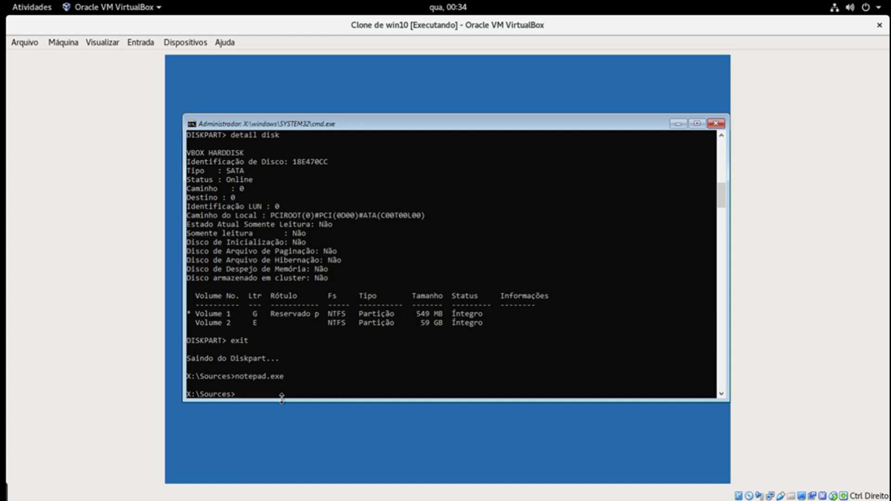
- Create the boot files on the System Reserved partition by running bcdboot e:\Windows /s g:\
type("bcdboot")
type("e")
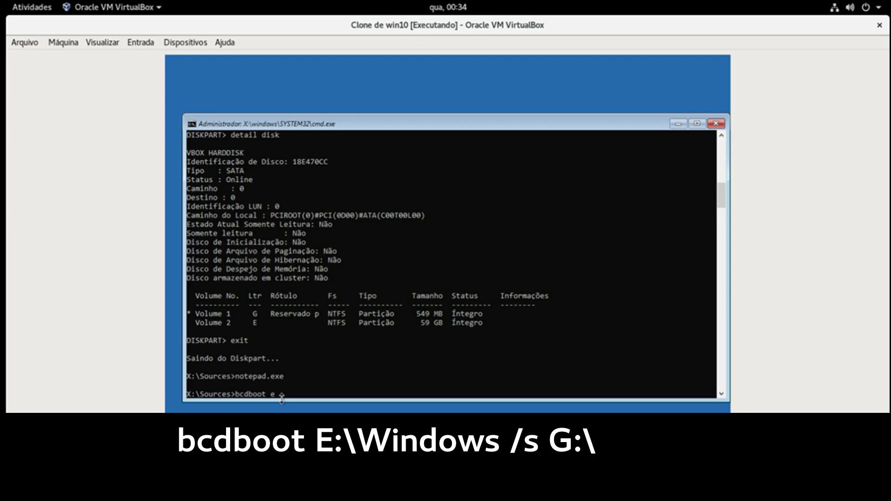
type(":\\Windows /s")
type("g:\\")
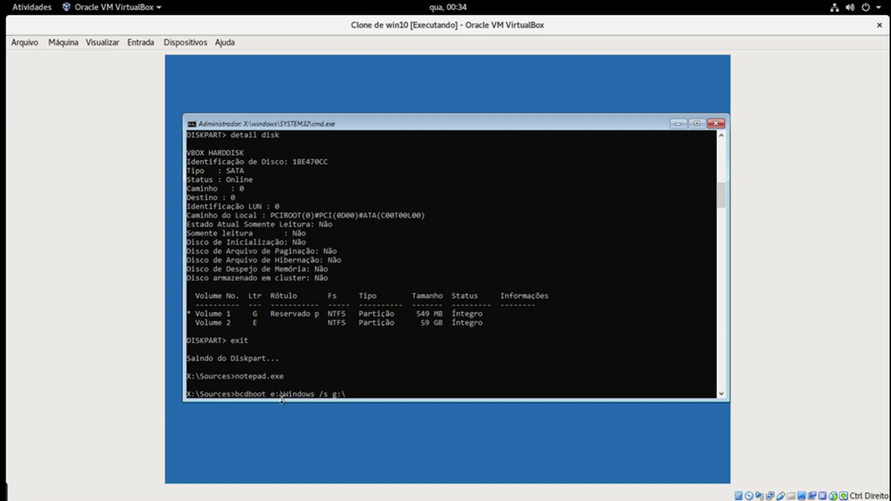
key("Return")
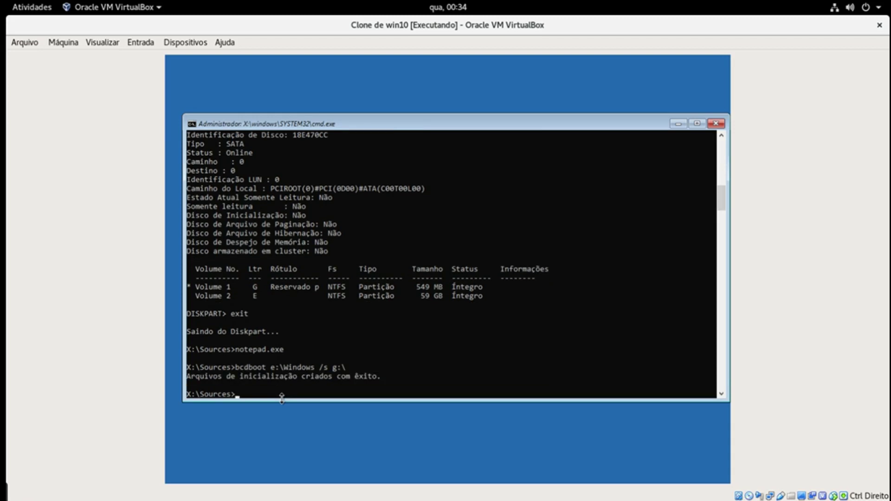
- Create the boot files on the Windows partition as well by running bcdboot e:\Windows /s e:\
key("Up")
key("Left")
key("BackSpace")
type("e")
key("BackSpace")
key("BackSpace")
type("e:")
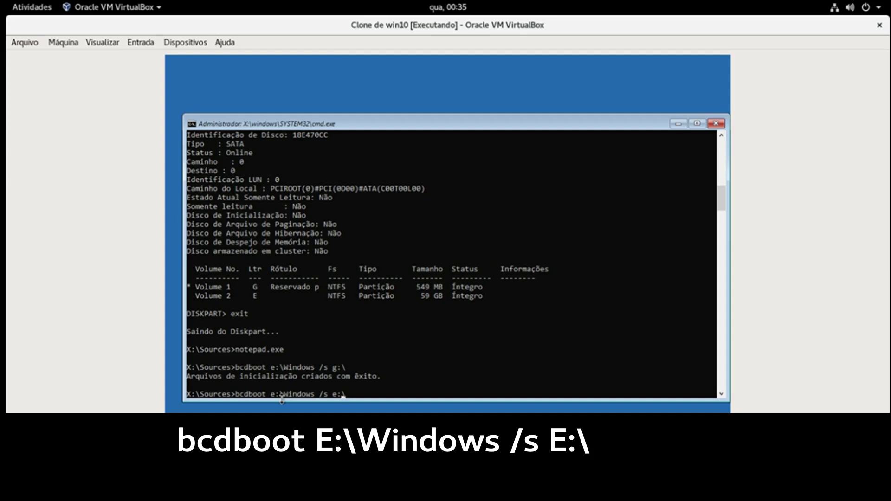
key("Return")
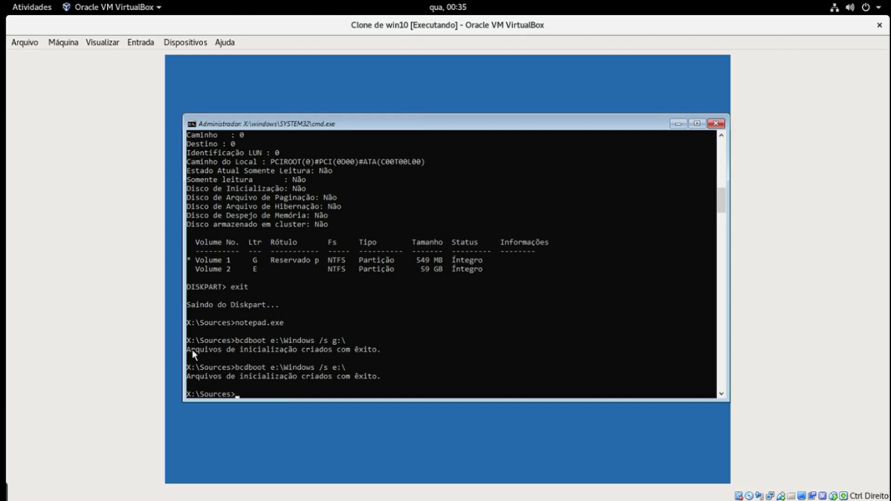
- Run notepad.exe again, check the System Reserved partition's free space through the file-open dialog, and close Notepad
key("Up")
key("Up")
key("Up")
key("Up")
key("Down")
key("Return")
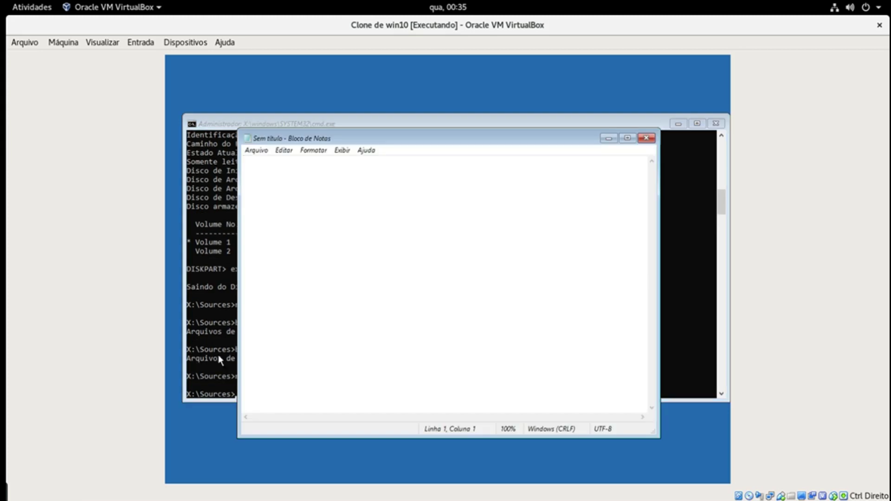
left_click(256, 151)
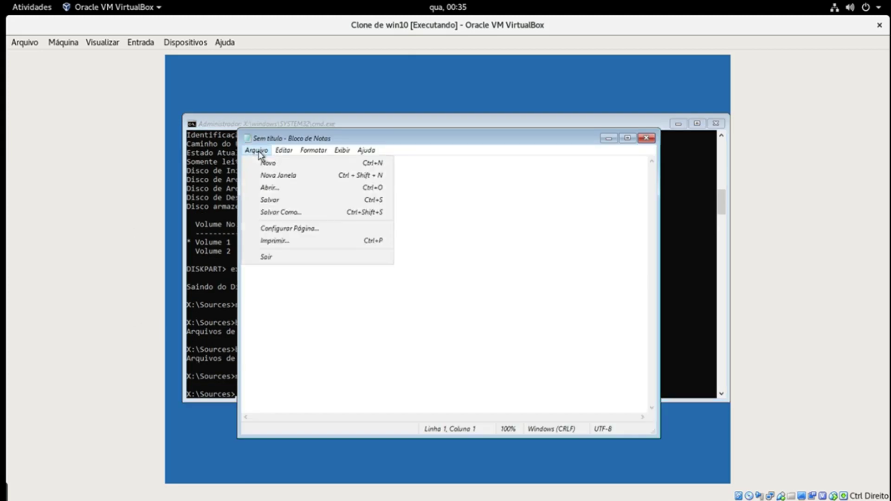
left_click(267, 189)
left_click(282, 297)
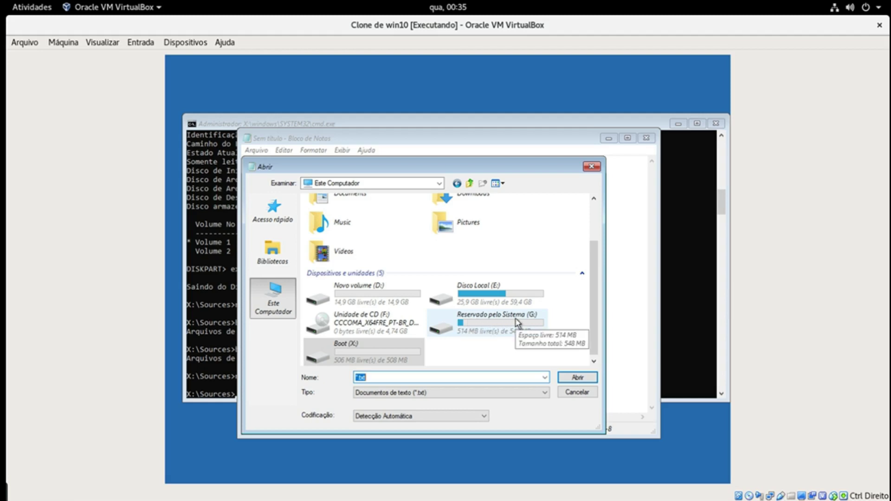
left_click(577, 393)
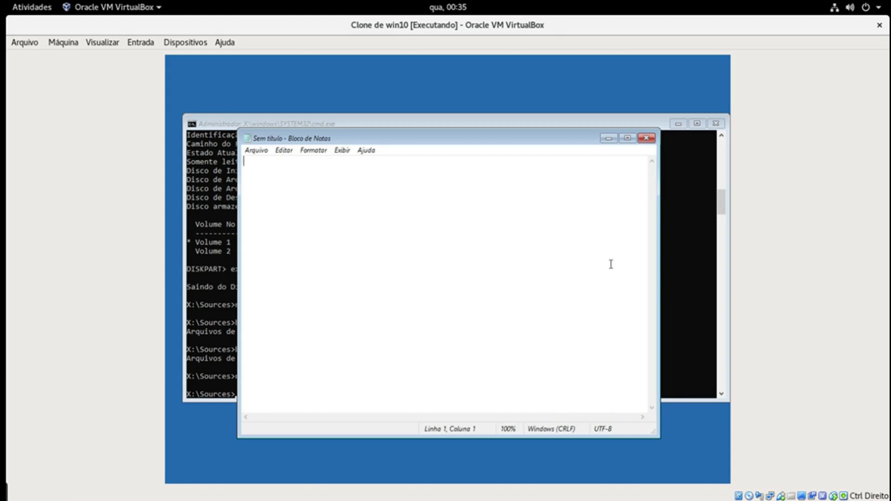
left_click(645, 138)
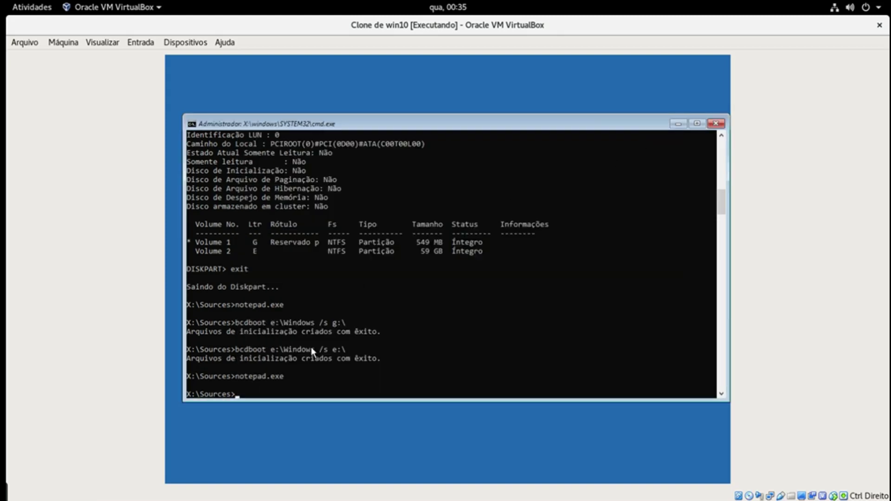
- Exit the recovery command prompt and turn off the computer from the recovery options
type("exit")
key("Return")
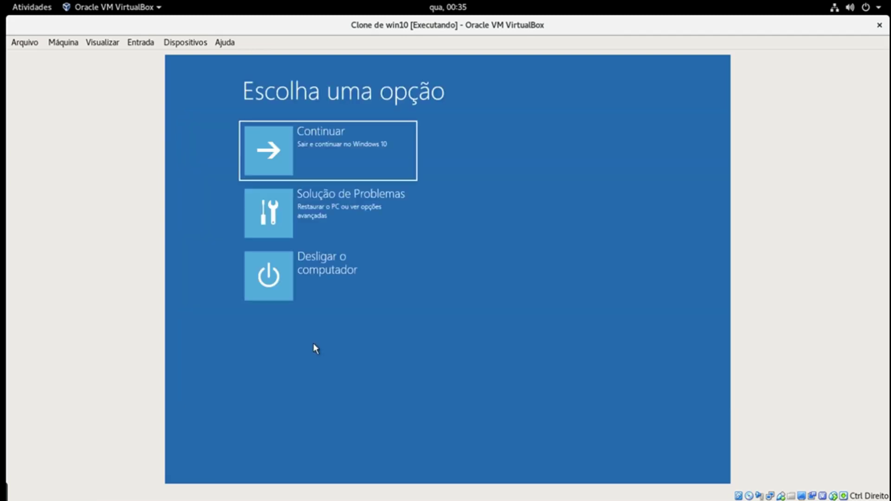
left_click(314, 273)
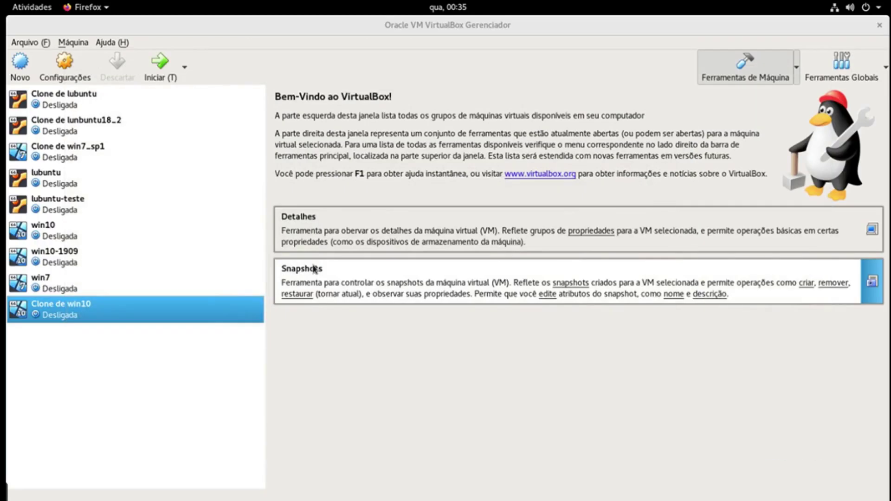
- Start the Clone de win10 virtual machine and dismiss the keyboard auto-capture notice
double_click(124, 304)
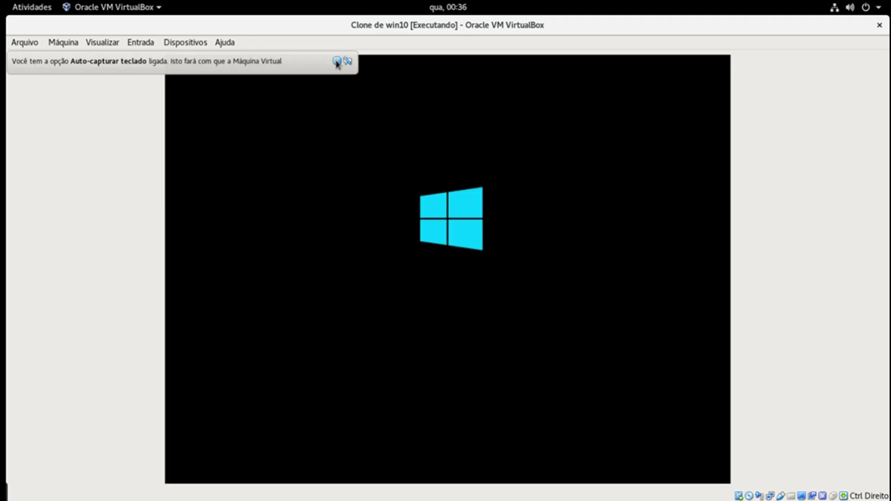
left_click(337, 60)
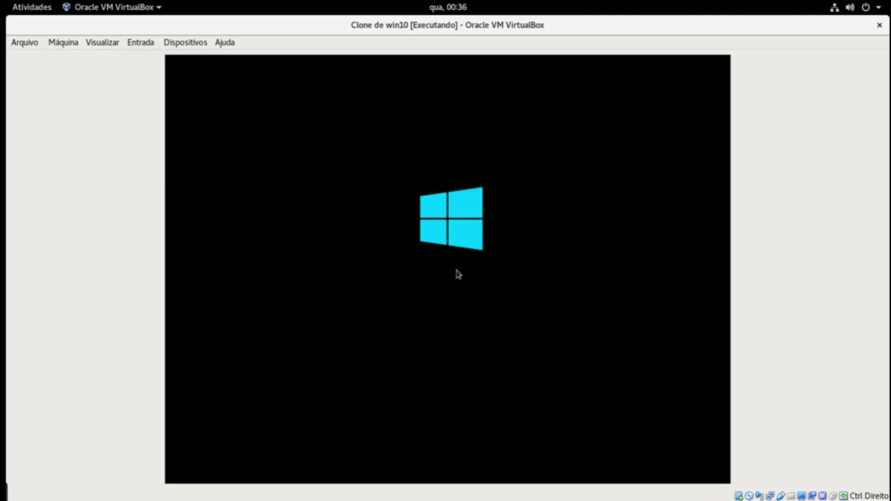